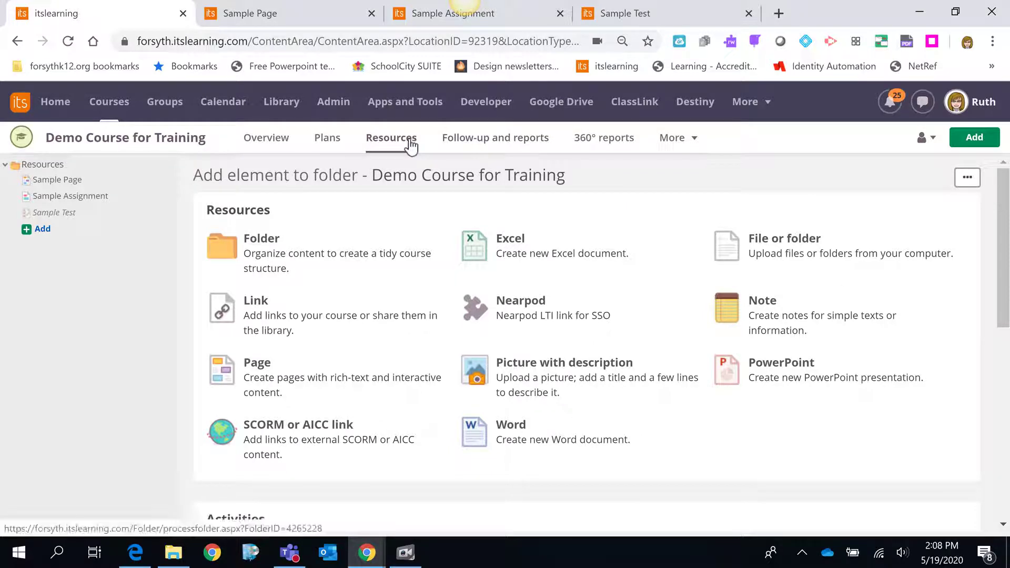
Step: Open the 'Add element to folder' panel for the Demo Course for Training folder
click(42, 229)
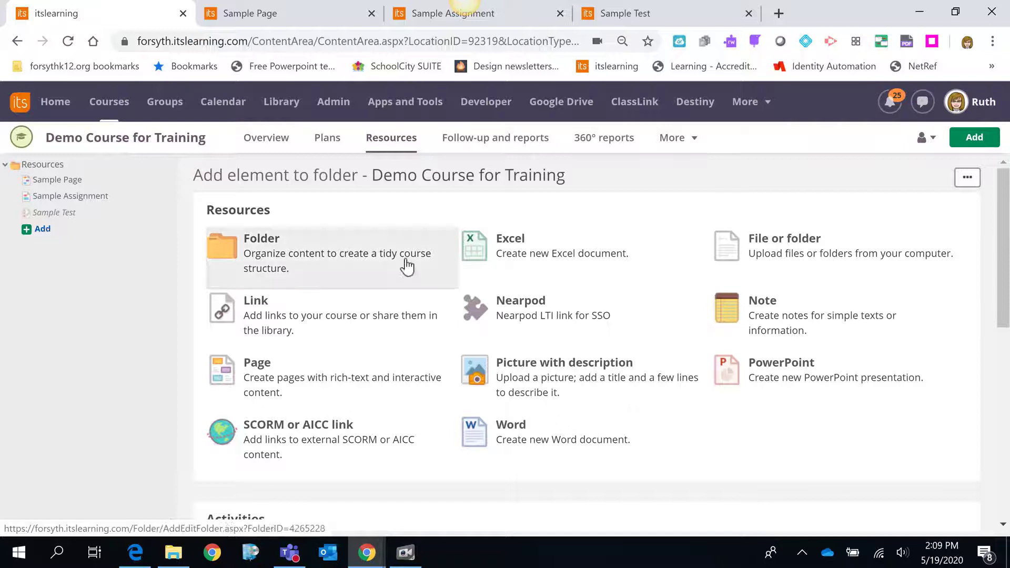
Step: Create a new Note titled 'Sample' and open its webcam video recorder
click(791, 319)
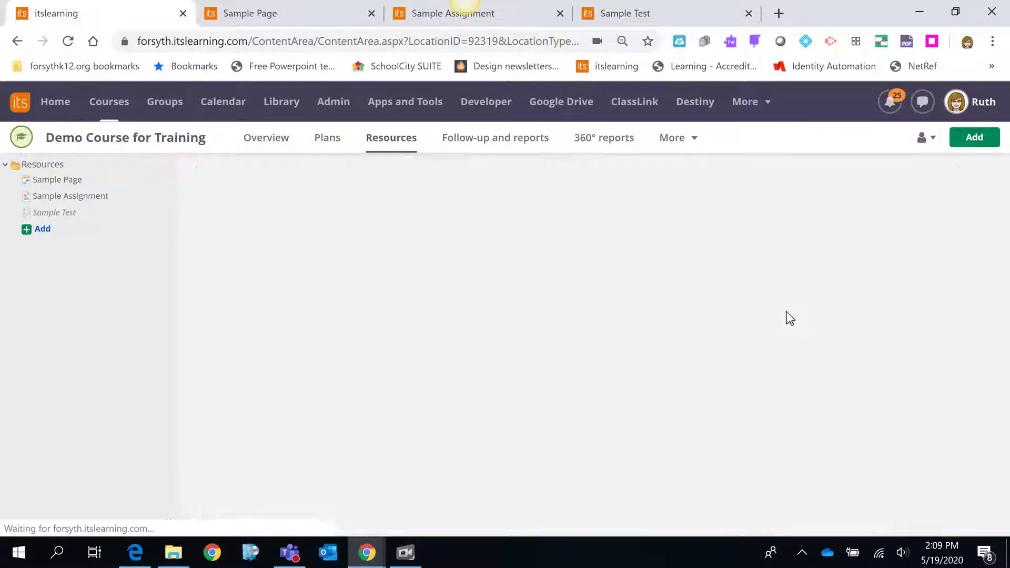
text(S)
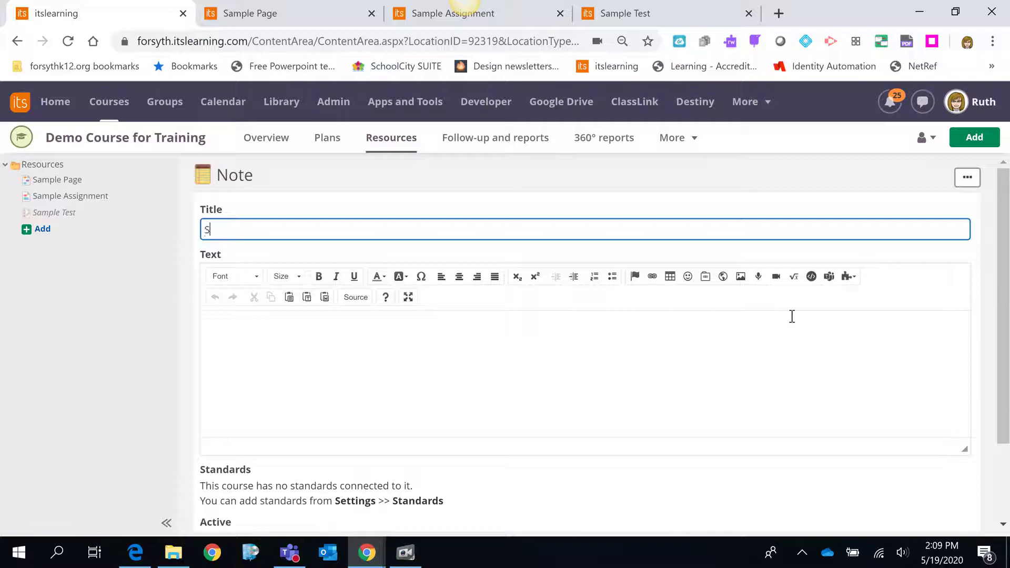
text(ample)
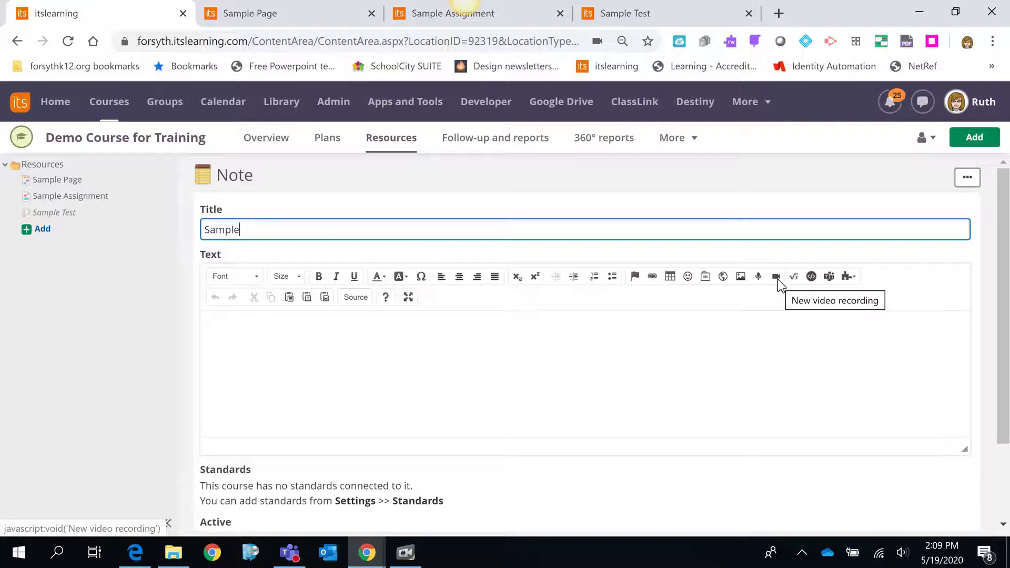
click(777, 279)
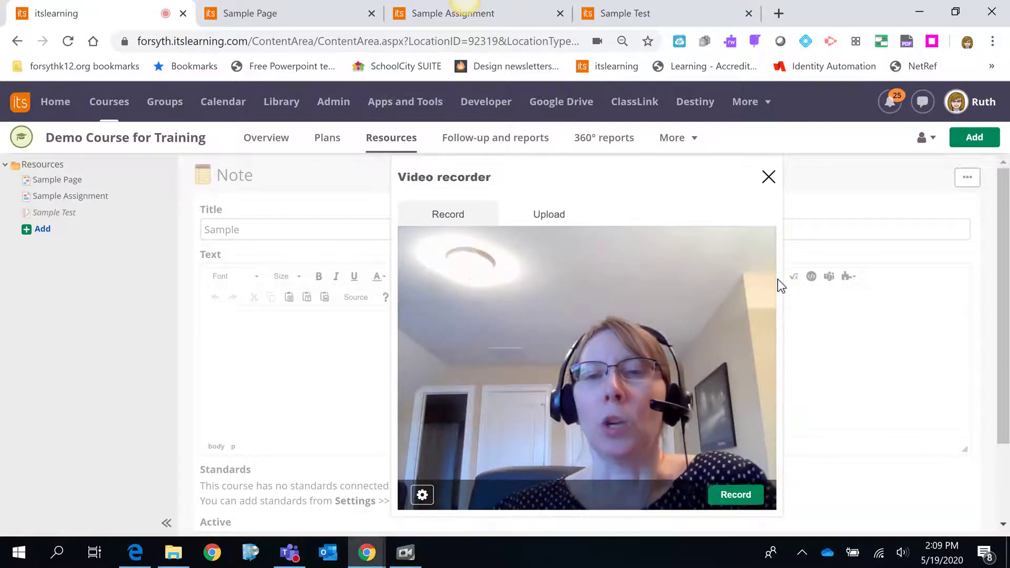
Step: Record a few seconds of webcam video, then stop the recording
click(748, 497)
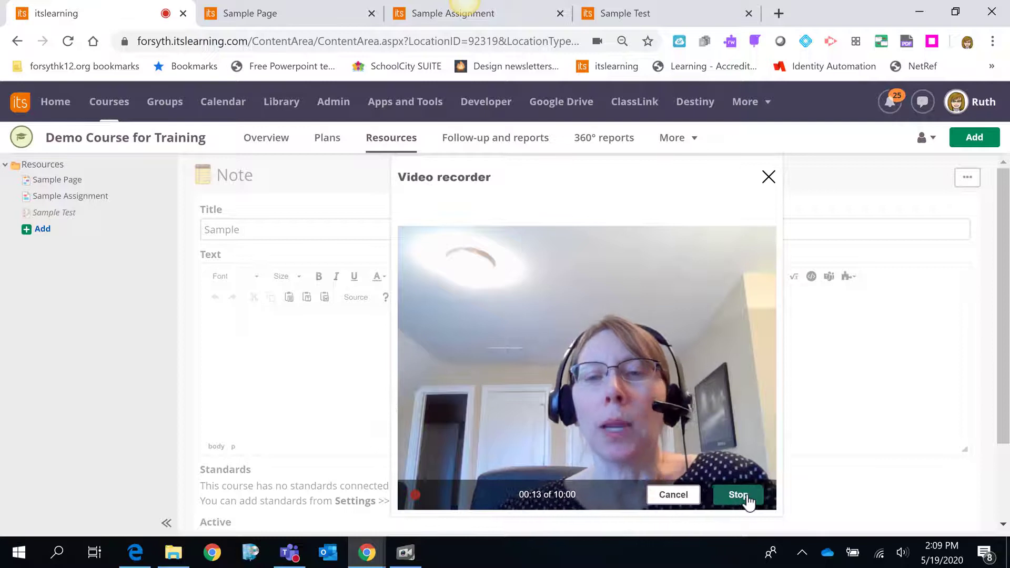
click(744, 494)
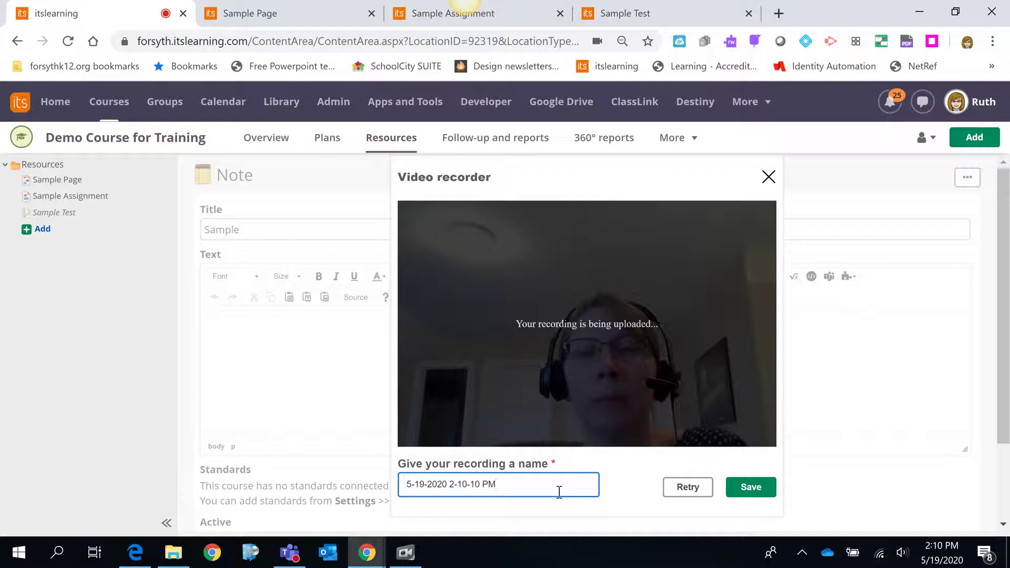
Step: Rename the recording to 'Sample Video', insert it into the note, and save the Sample note
key(BackSpace)
key(BackSpace)
key(BackSpace)
key(BackSpace)
key(BackSpace)
key(BackSpace)
key(BackSpace)
key(BackSpace)
key(BackSpace)
key(BackSpace)
key(BackSpace)
key(BackSpace)
key(BackSpace)
key(BackSpace)
key(BackSpace)
key(BackSpace)
key(BackSpace)
key(BackSpace)
key(BackSpace)
key(BackSpace)
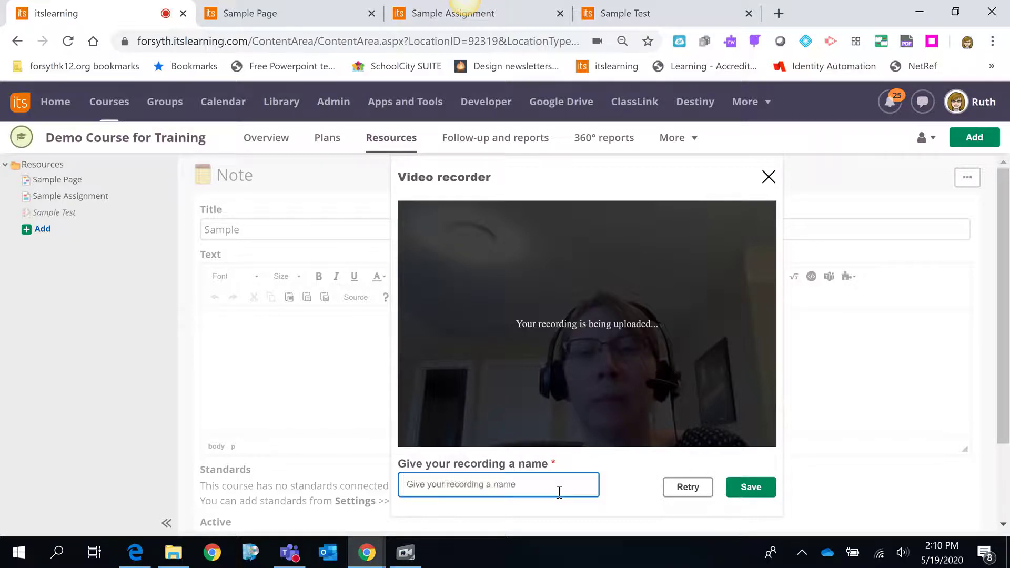
text(Sample V)
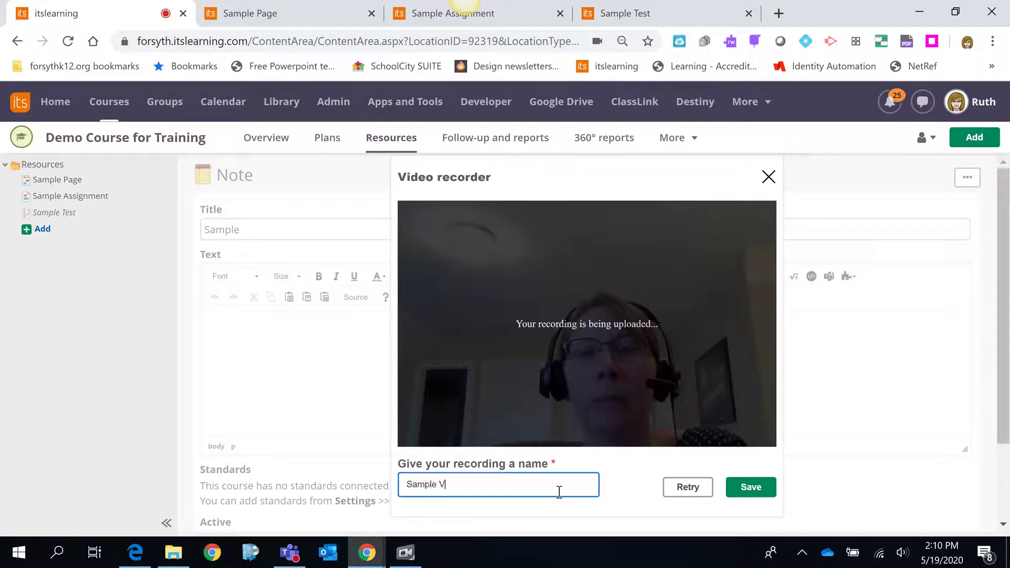
text(ideo)
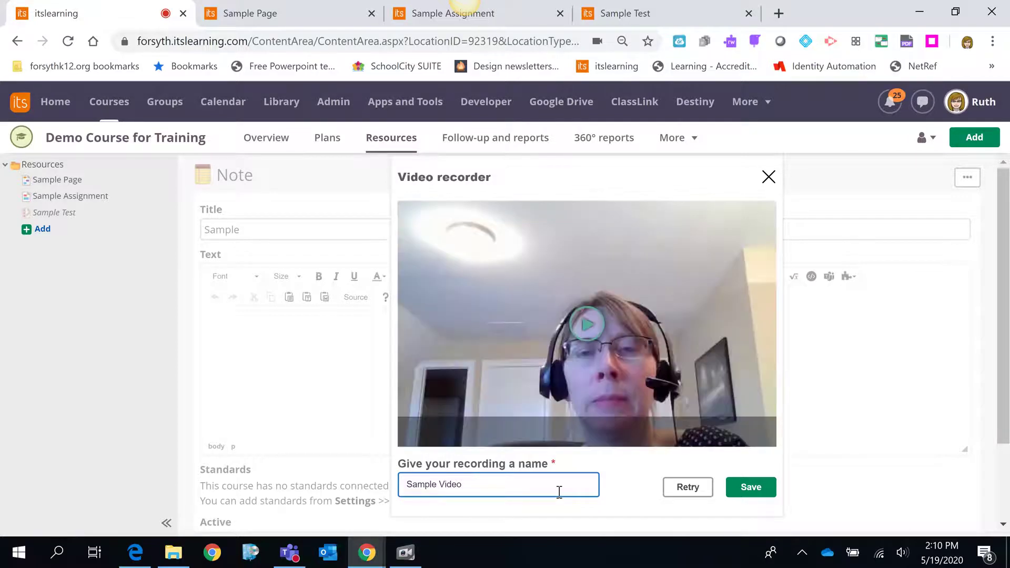
click(751, 489)
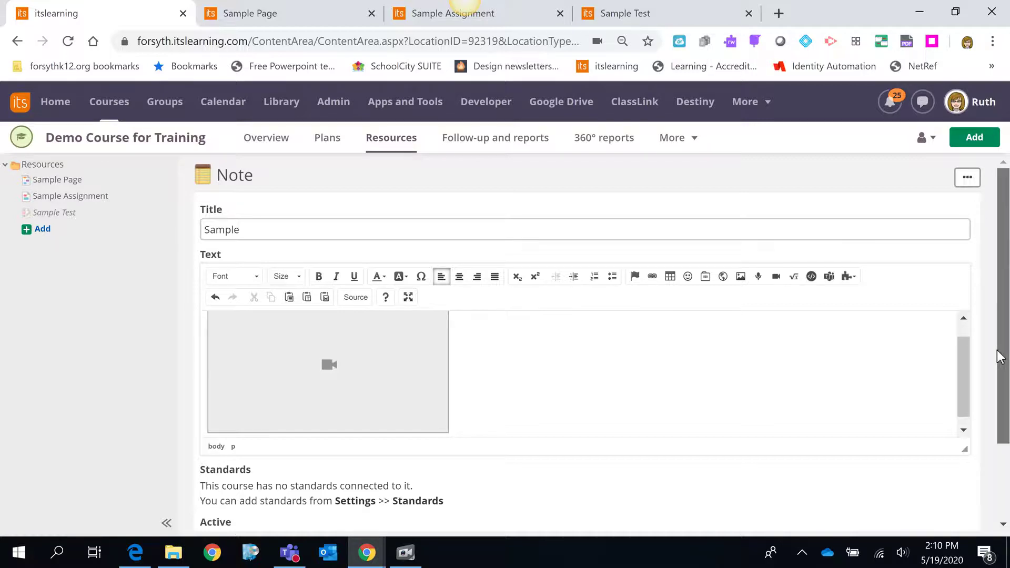
drag(1000, 356, 1004, 441)
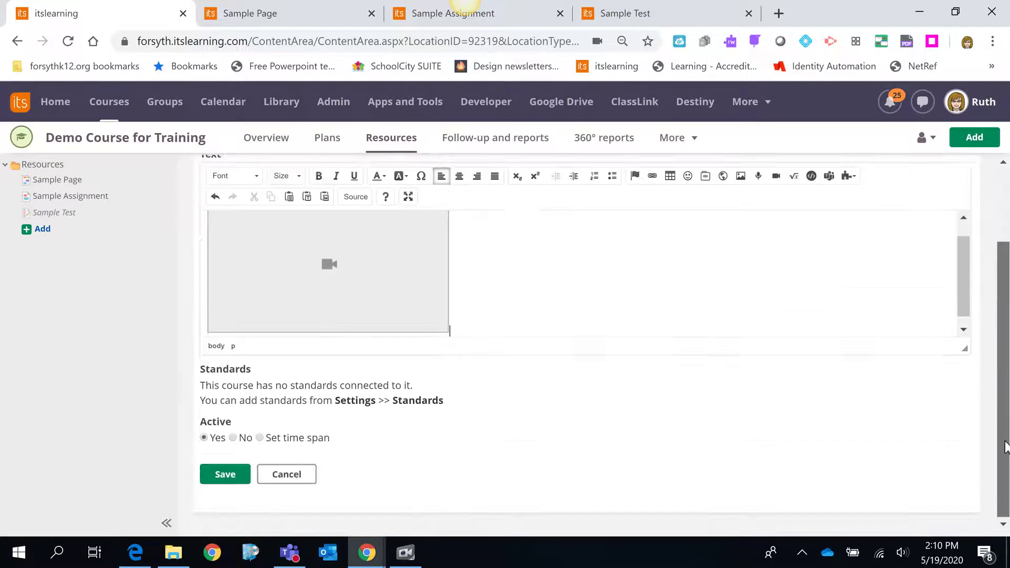
click(239, 476)
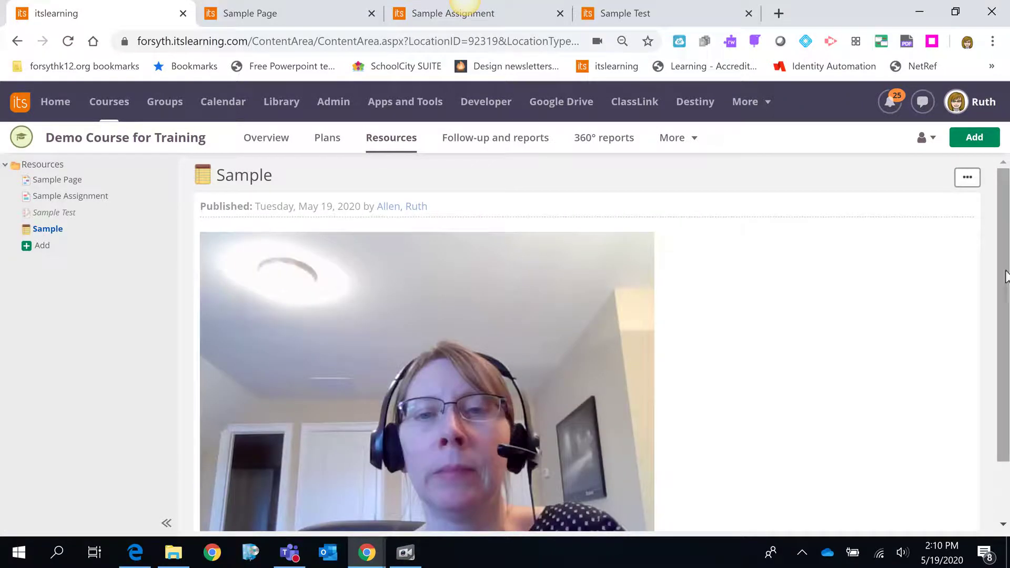
Step: Play the embedded Sample Video in the published note, then switch to the Sample Page tab
drag(1006, 265, 999, 317)
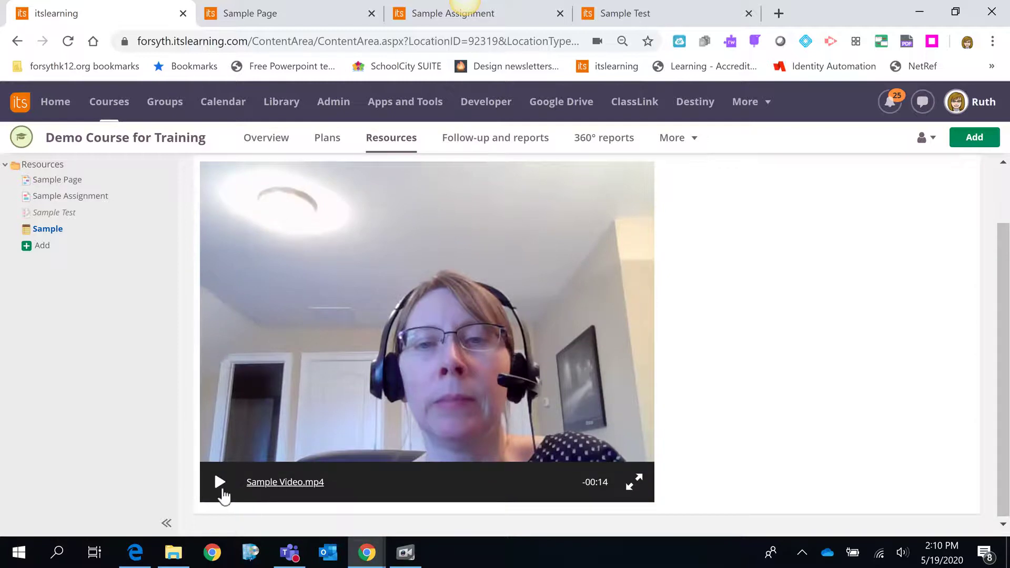
click(218, 482)
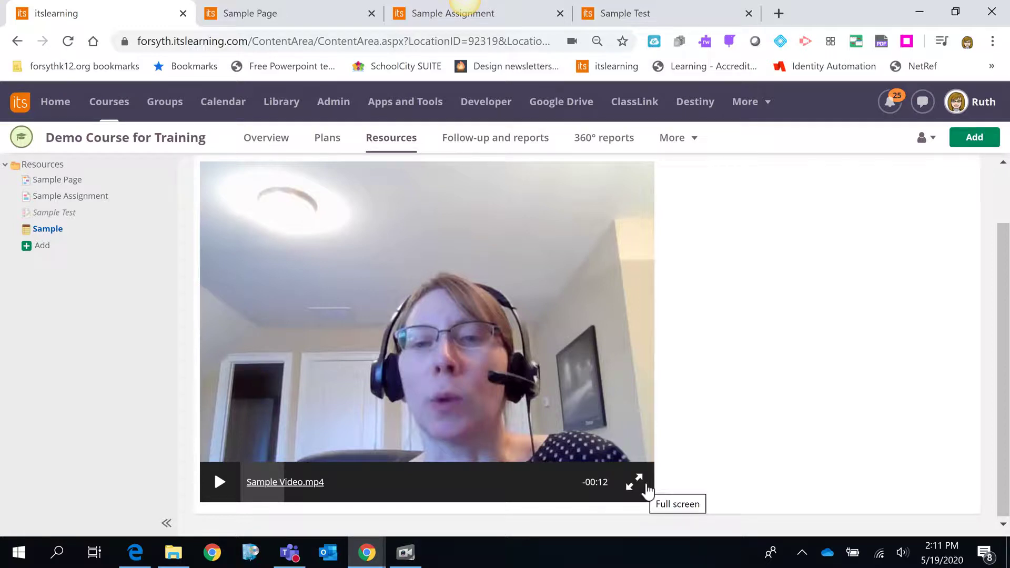
click(287, 15)
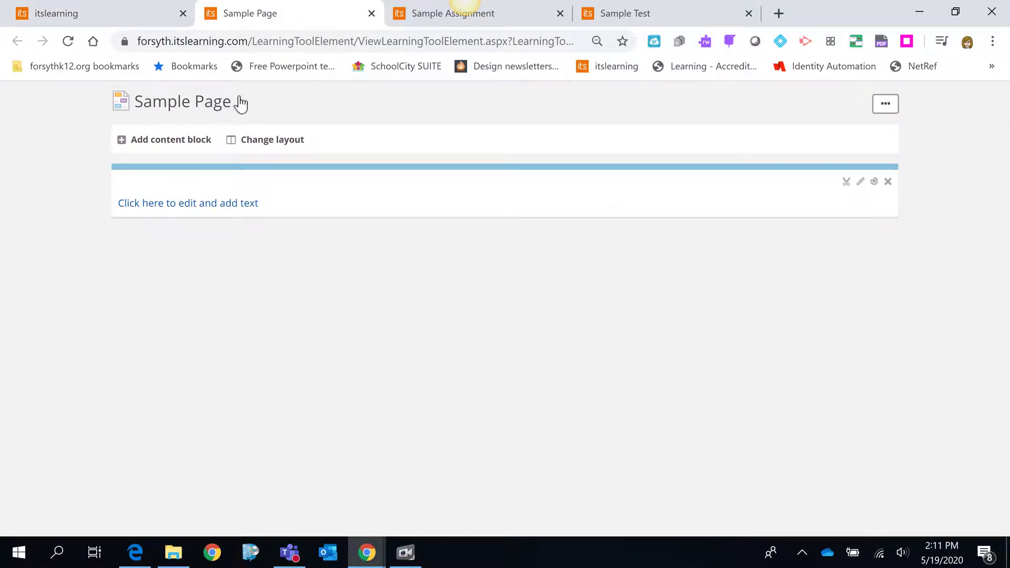
Step: Inspect the recording buttons in the Sample Page's text block editor, cancel, then go to Sample Assignment
click(214, 213)
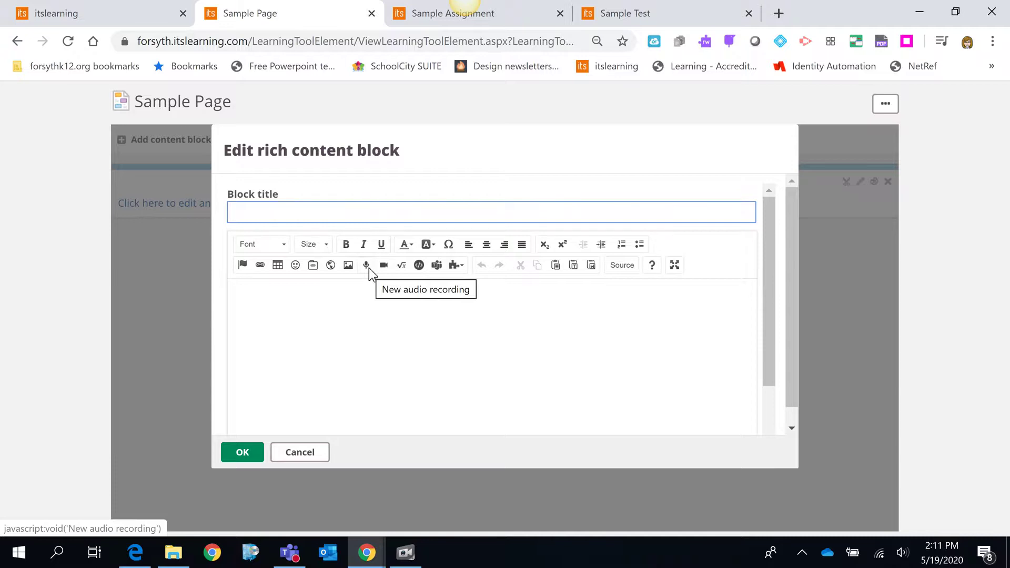
click(314, 453)
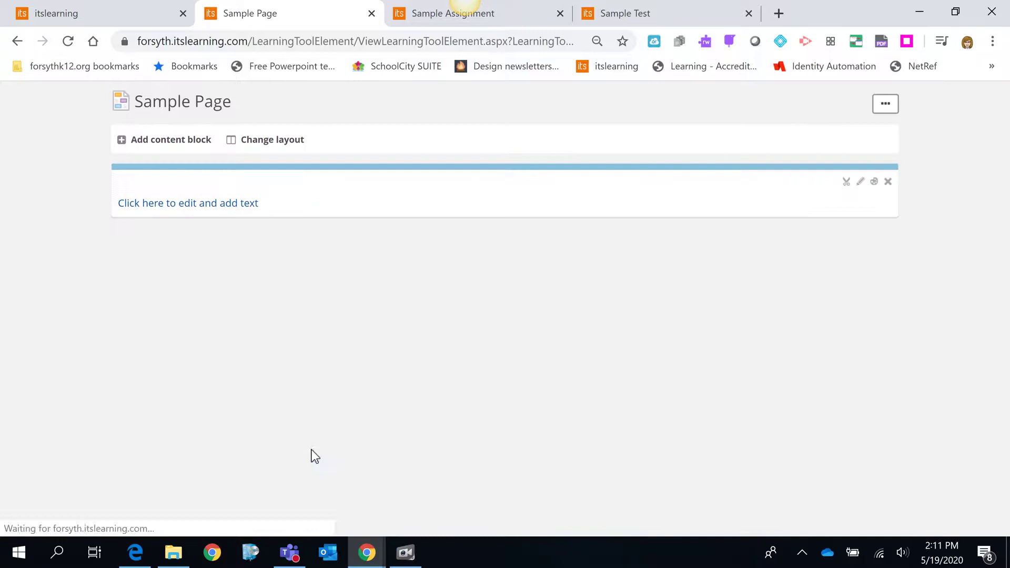
click(522, 11)
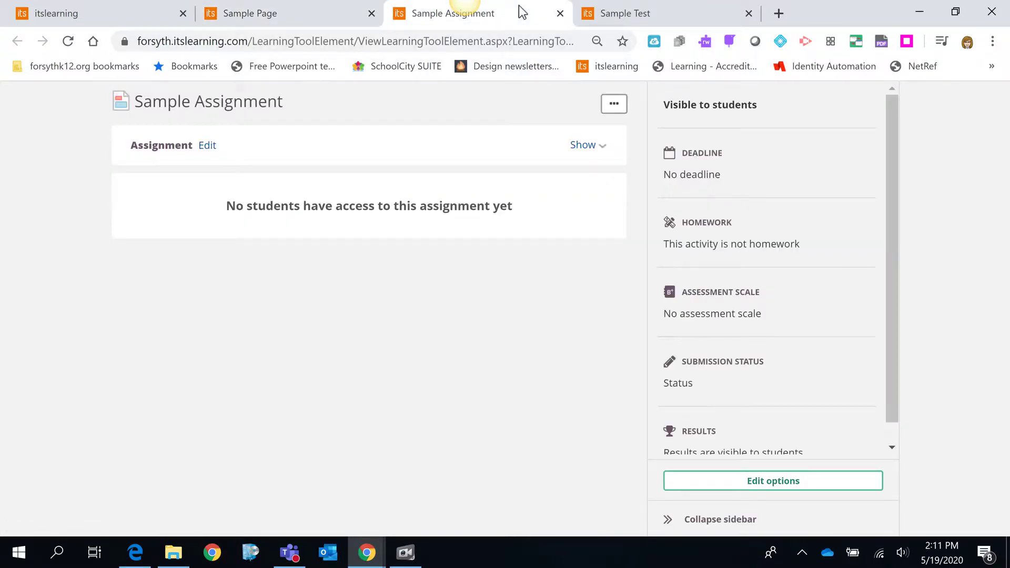
Step: Edit the Sample Assignment description with More options shown, then switch to the Sample Test tab
click(583, 145)
click(211, 148)
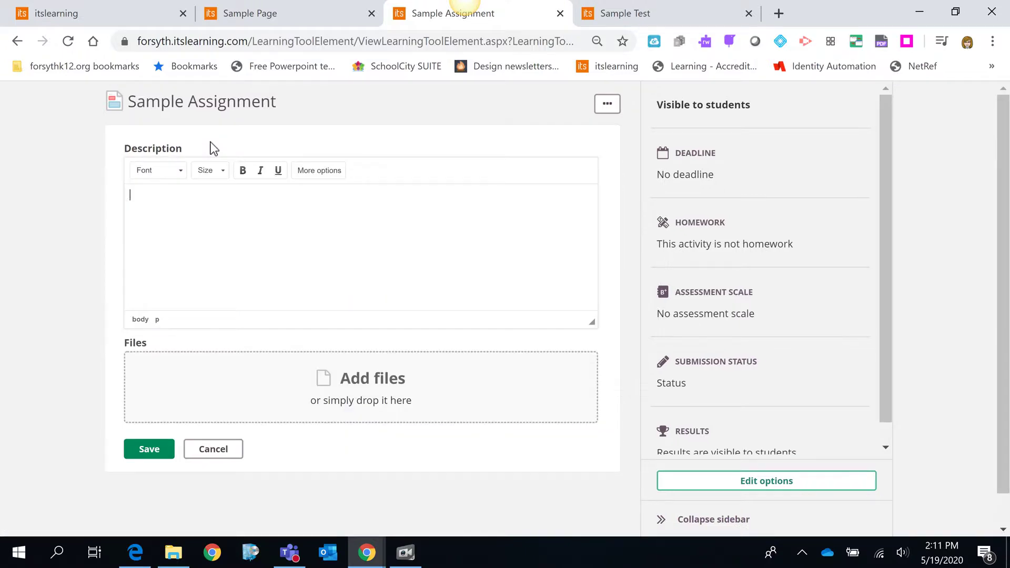
click(309, 171)
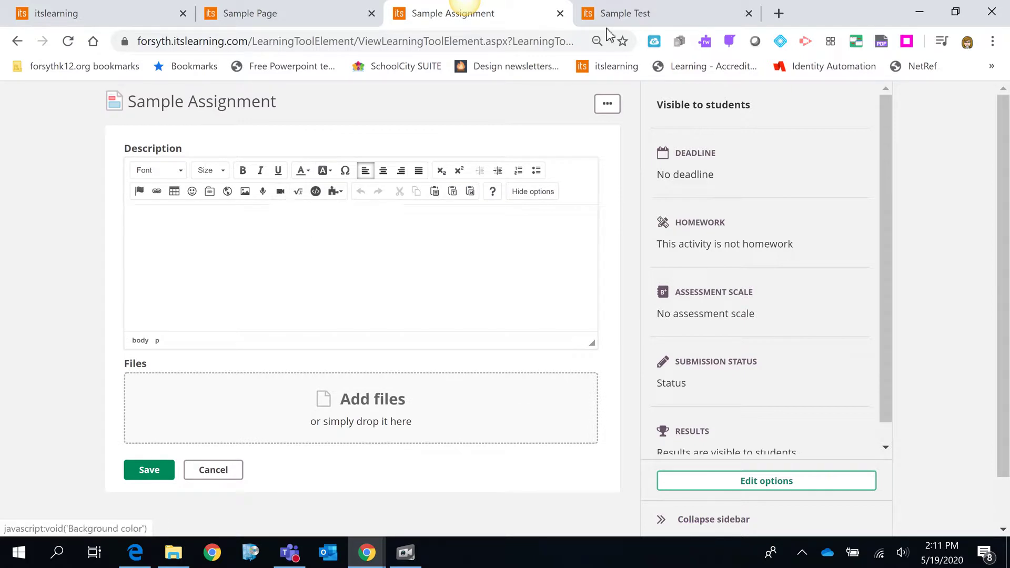
click(648, 17)
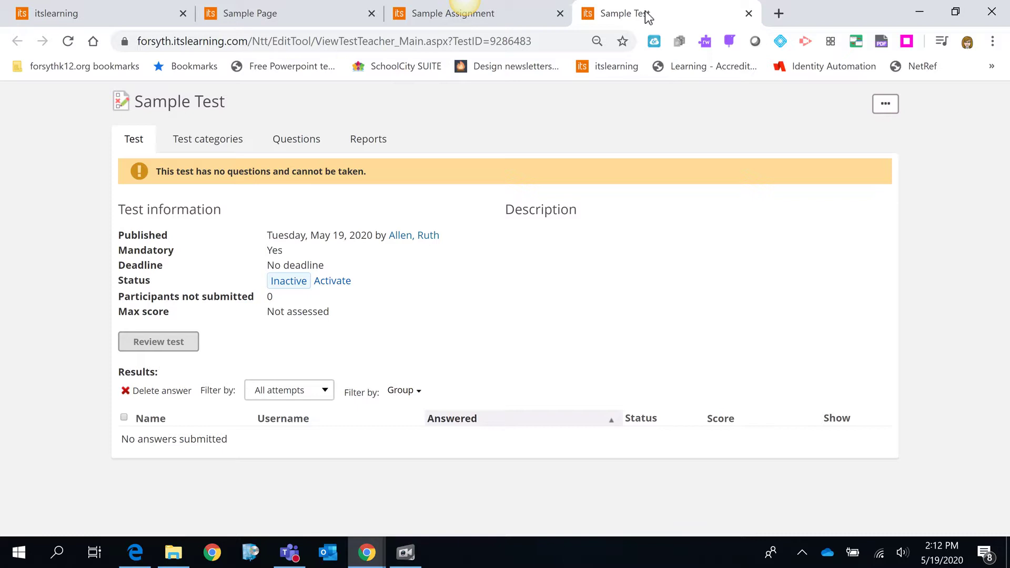
Step: Add a new Either/or question from the Sample Test's Questions list
click(293, 142)
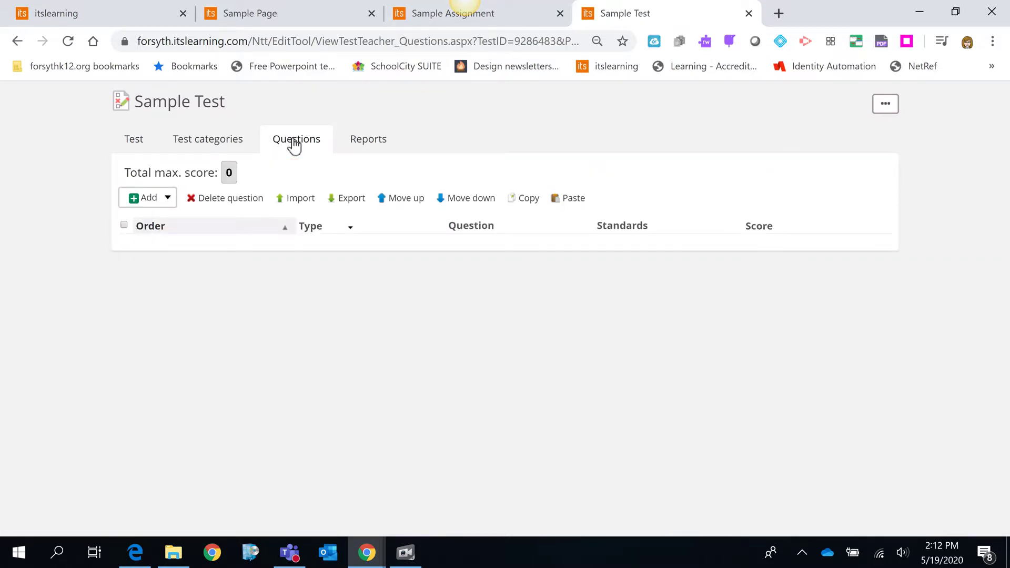
click(161, 200)
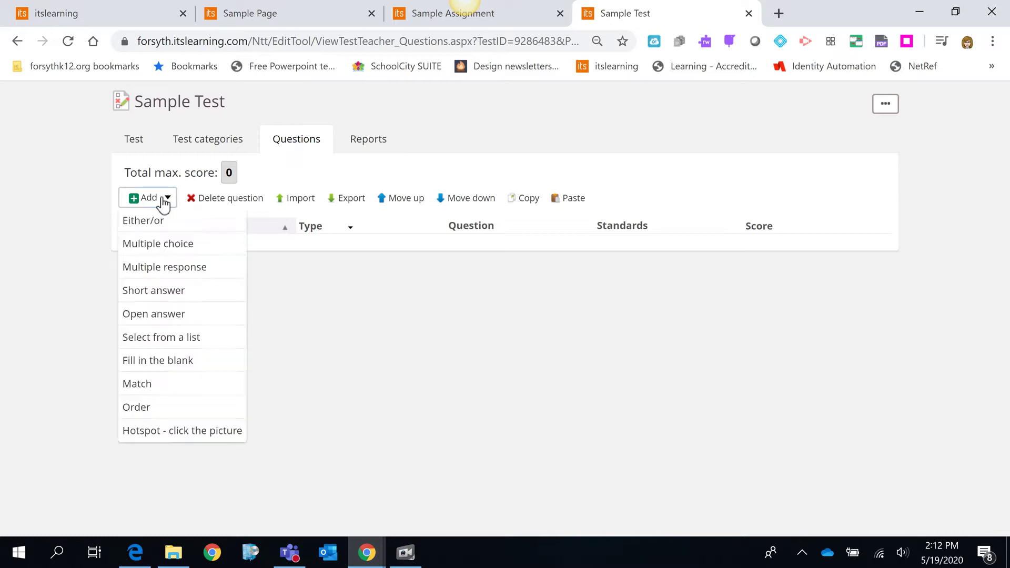
click(156, 223)
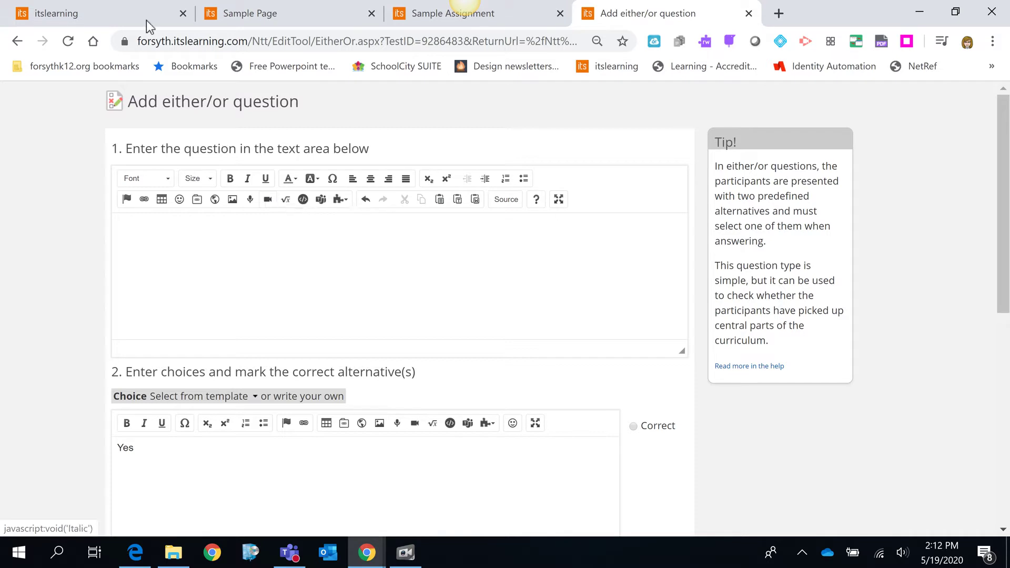
Step: Return to the first tab showing the published Sample note with Sample Video.mp4
click(131, 13)
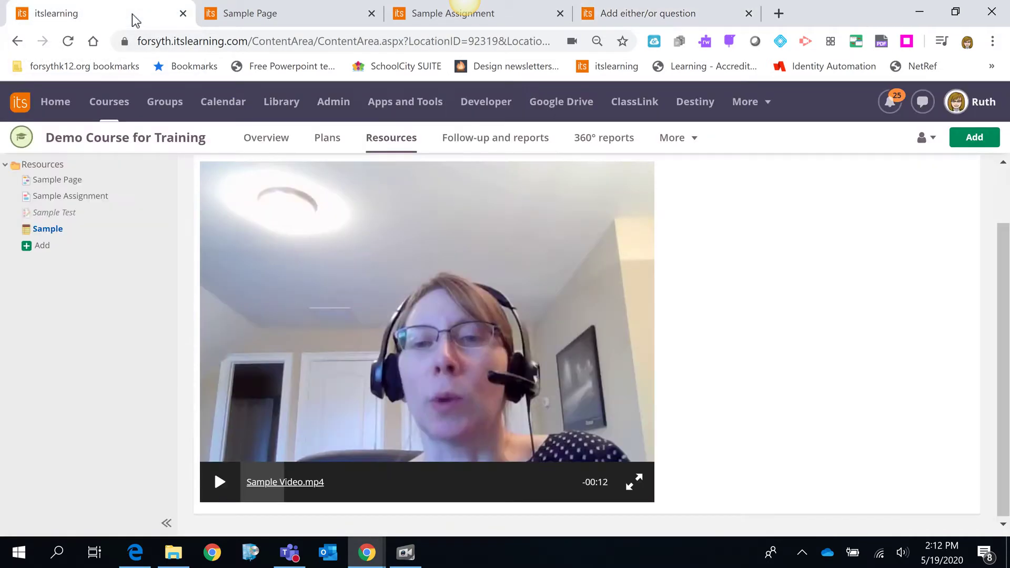